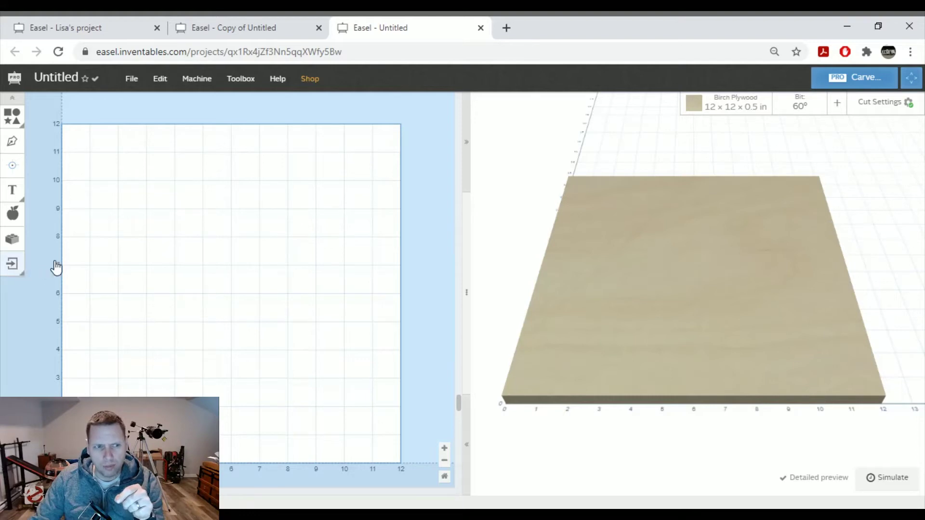
- Import the space-themed artwork with the astronaut, planets, satellite and rocket into the design
mouse_move(12, 264)
left_click(75, 240)
left_click(77, 230)
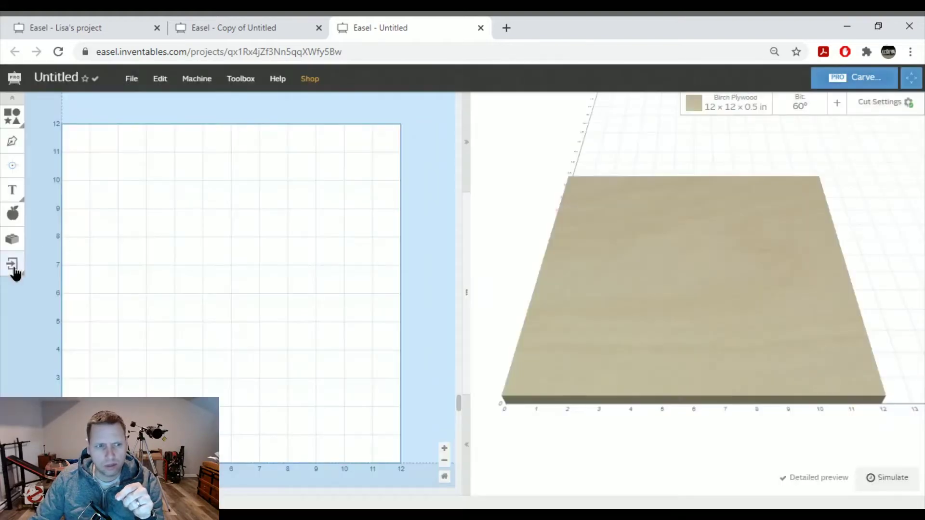
left_click(75, 196)
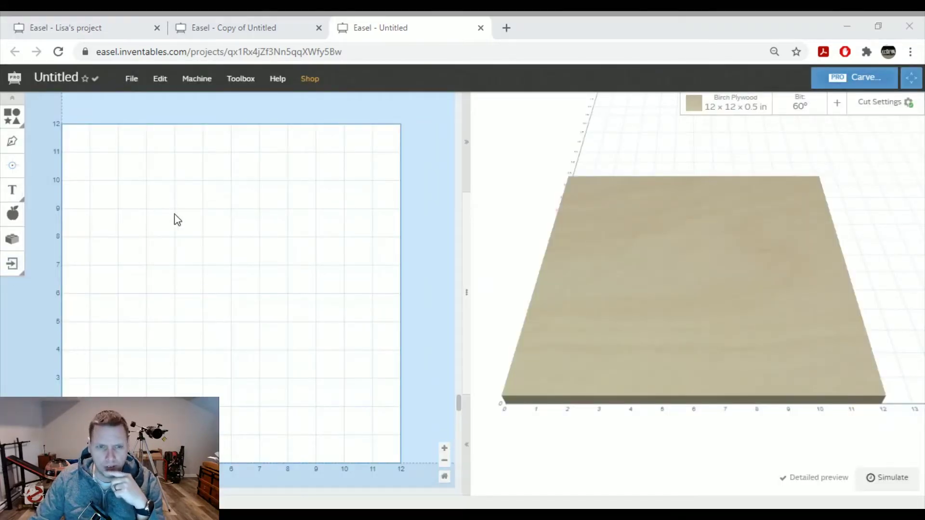
left_click(529, 460)
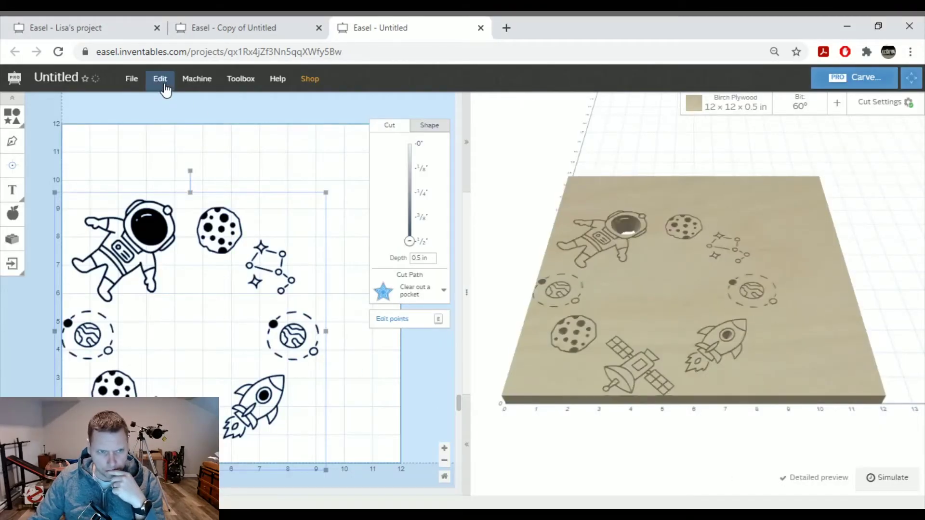
- Center the space artwork on the material and set its cut depth to 0.125 in
left_click(160, 79)
left_click(215, 371)
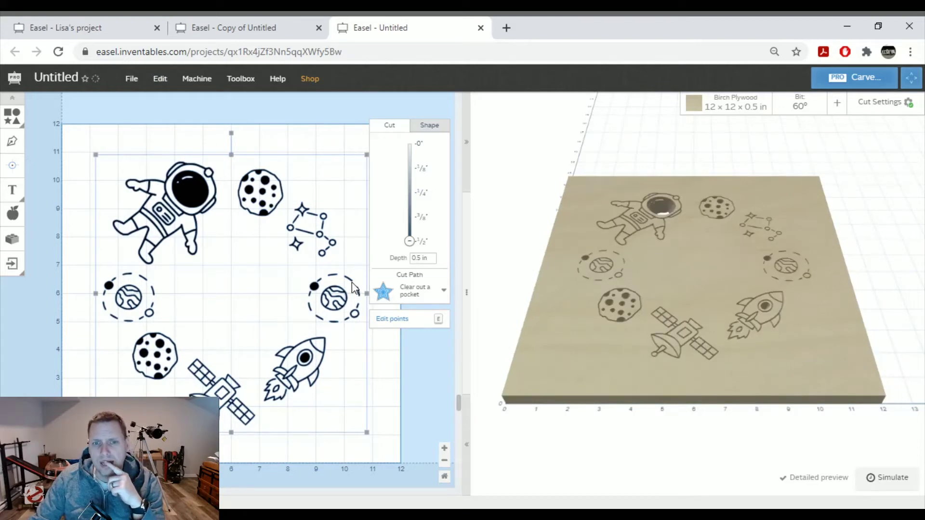
left_click(422, 170)
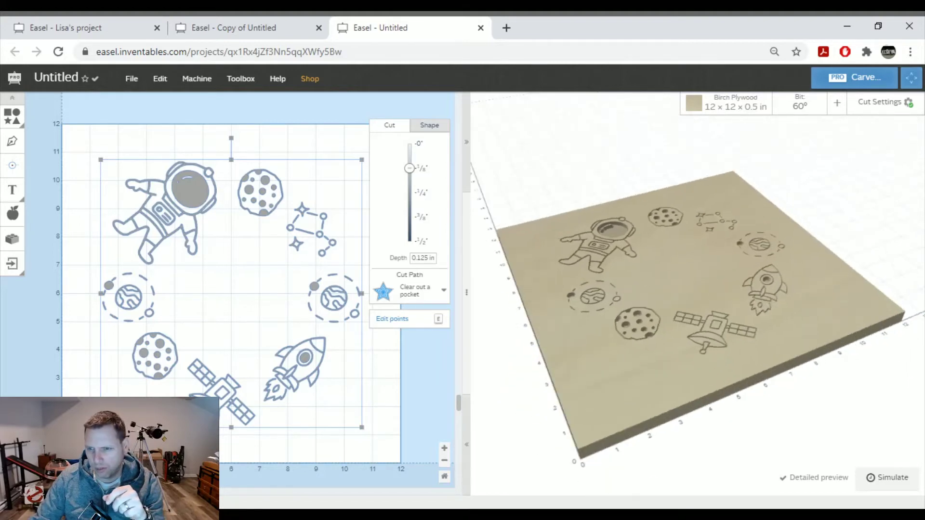
scroll(698, 294, "up", 5)
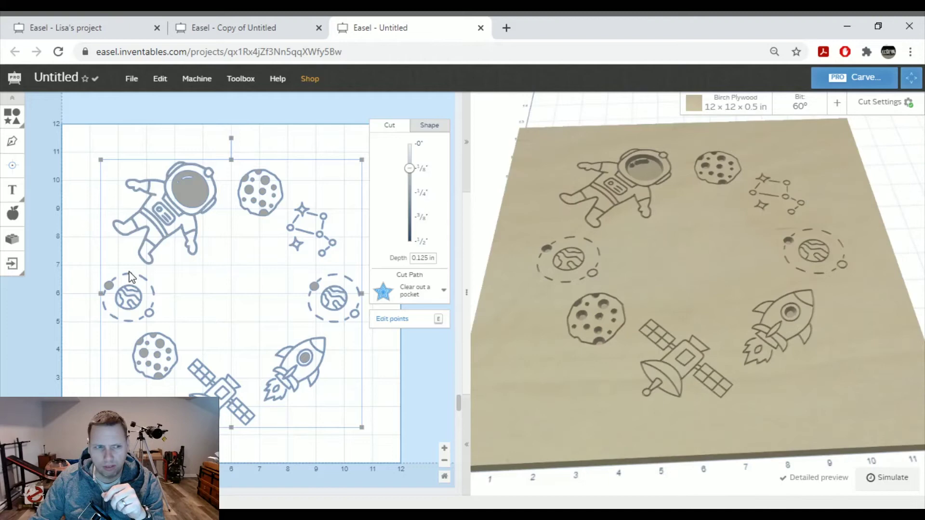
- Add a text object in Alfa Slab One in the middle of the artwork with a 0.125 in cut depth
left_click(19, 197)
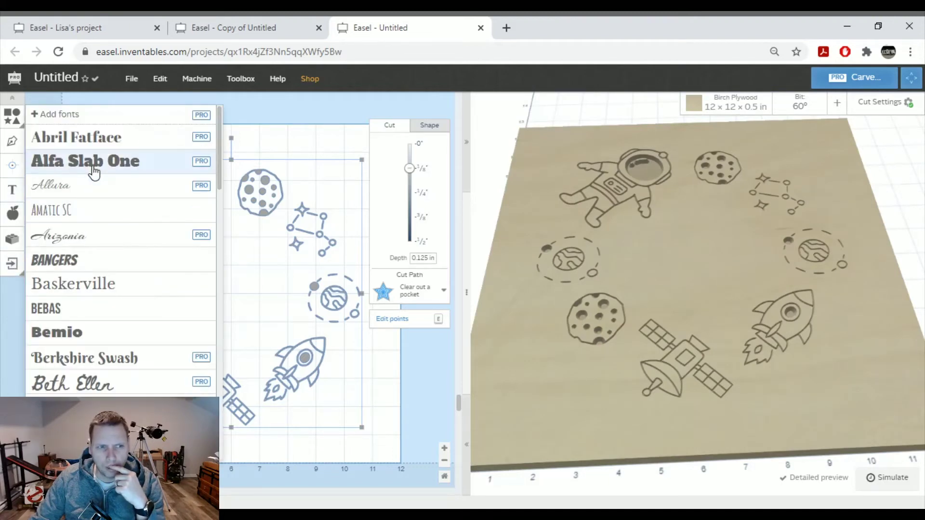
left_click(91, 104)
left_click_drag(142, 412, 234, 298)
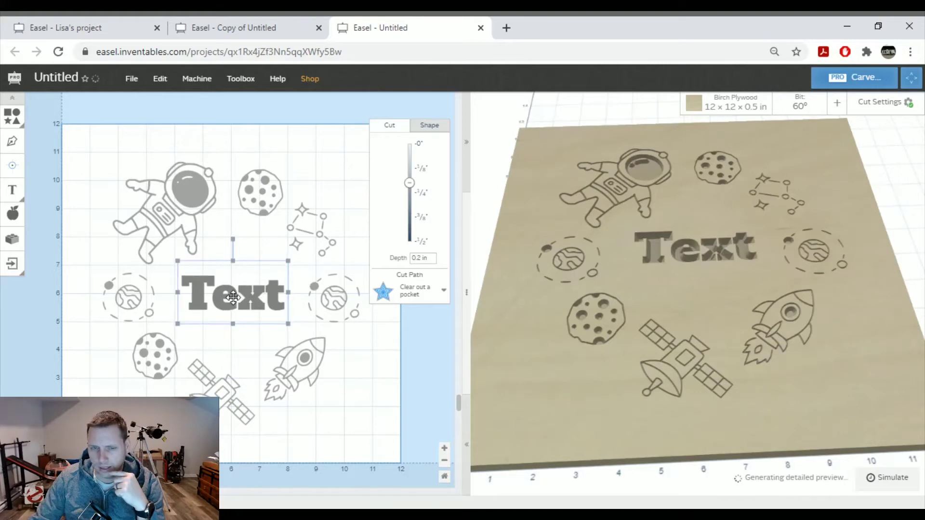
left_click(425, 168)
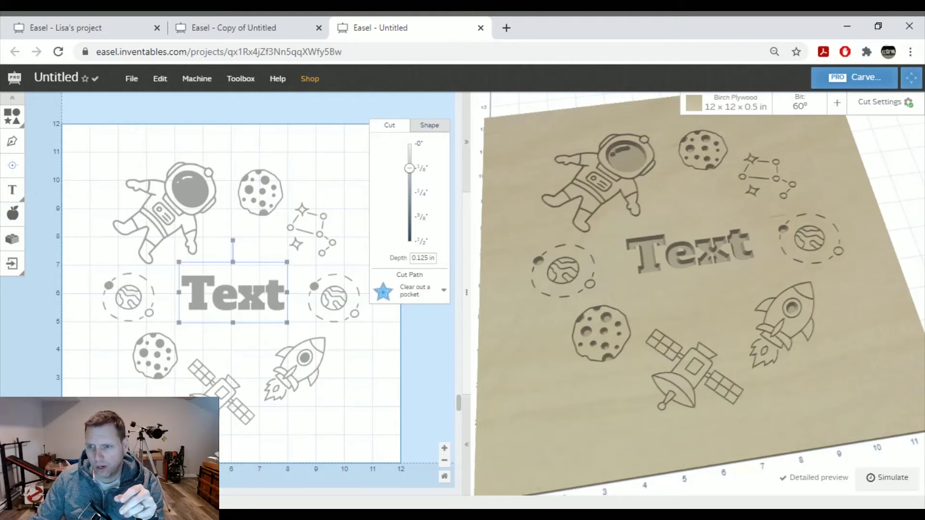
- Add a circle to the design and set its cut path to cut on shape path
left_click(465, 176)
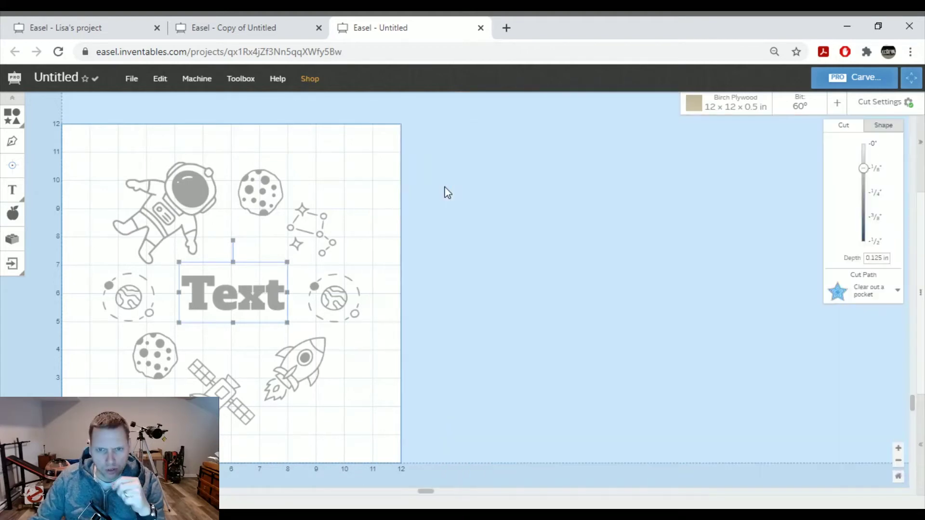
left_click(12, 115)
left_click(61, 118)
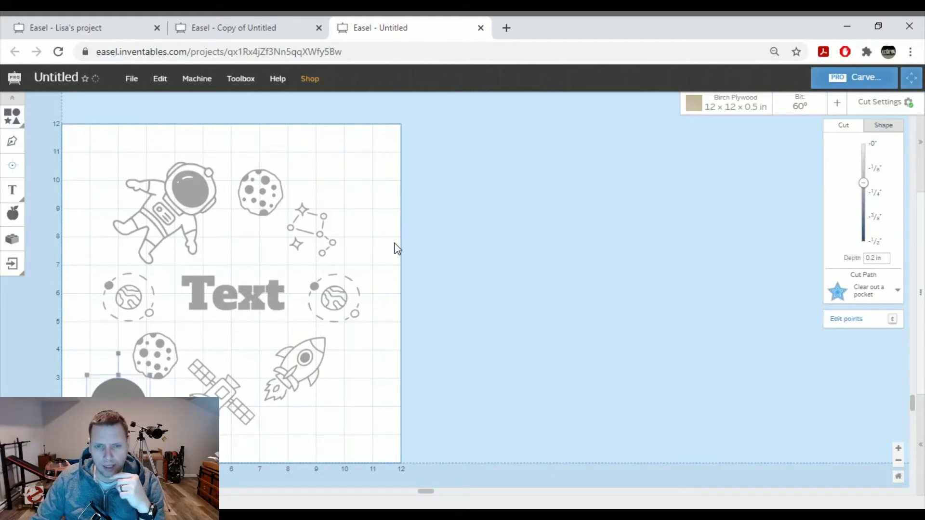
left_click(868, 301)
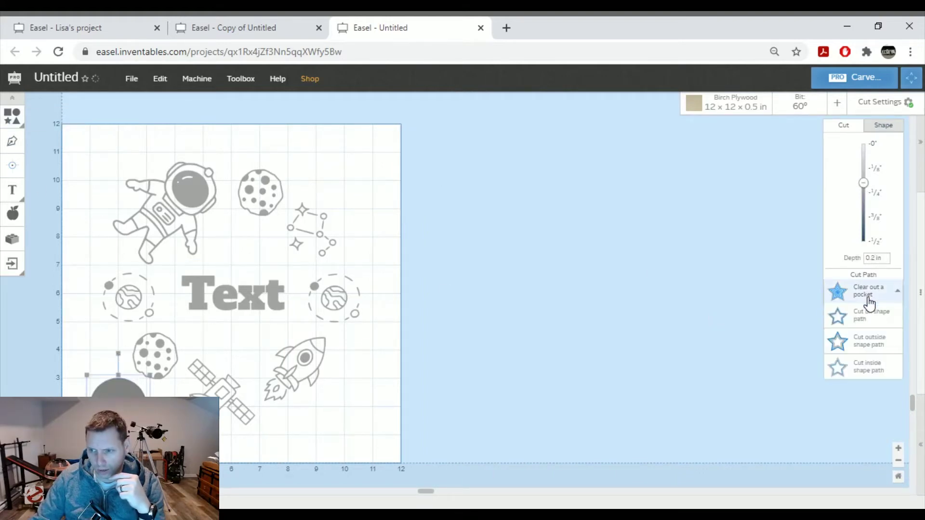
left_click(868, 327)
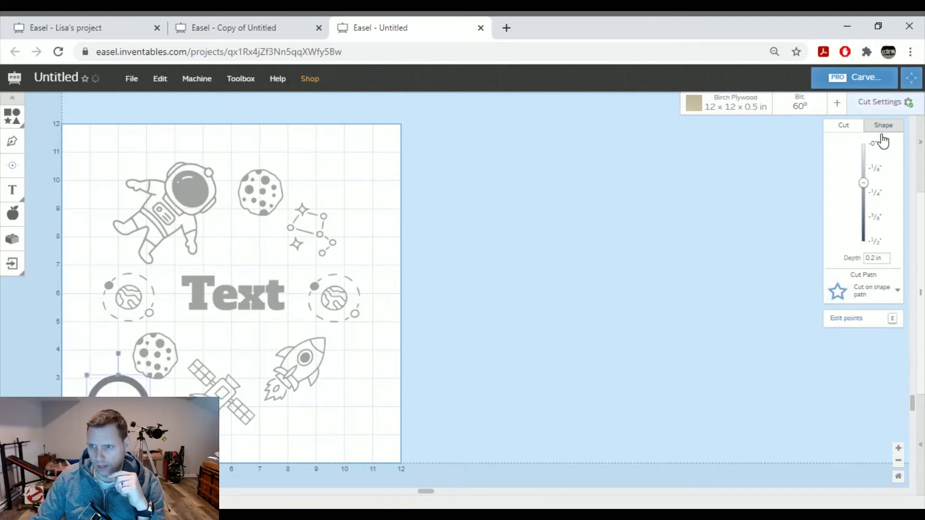
- Set the circle's width and height to 11 in and center it on the material
left_click(884, 127)
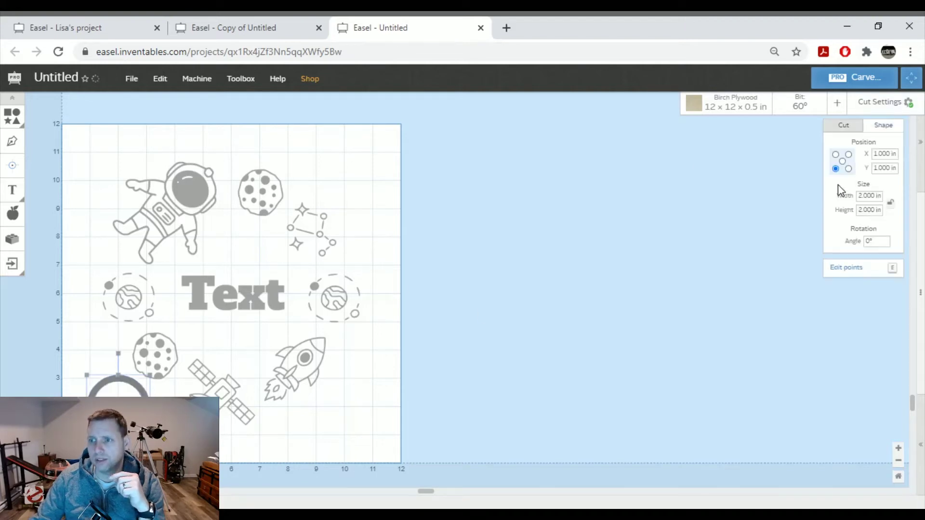
left_click(861, 195)
key("BackSpace")
type("11")
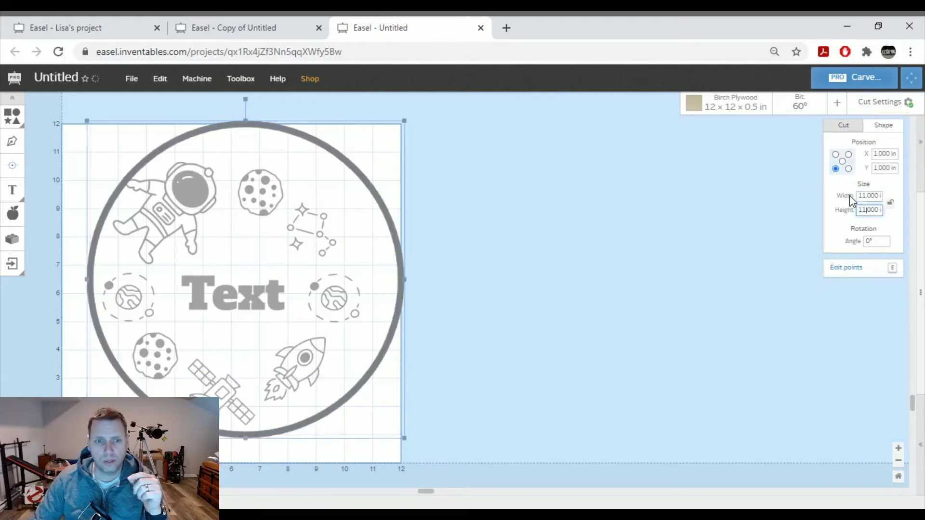
left_click(163, 83)
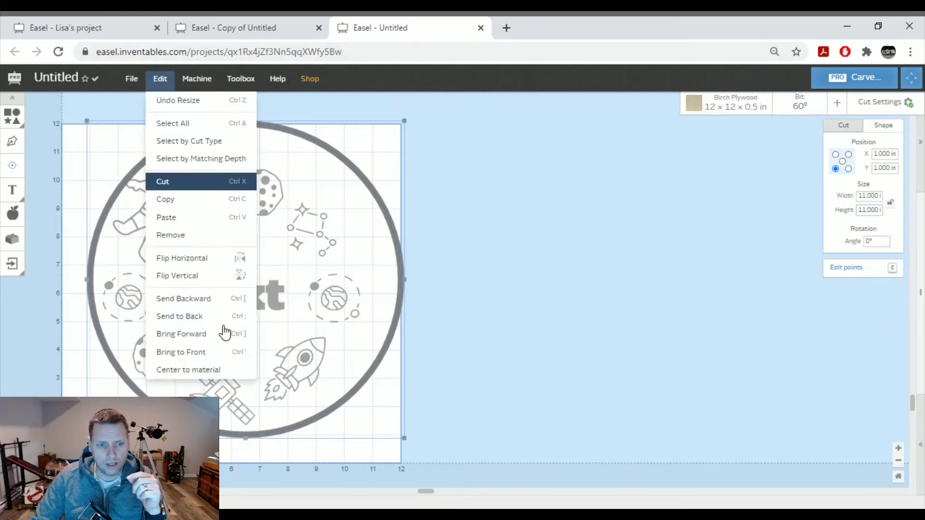
left_click(220, 371)
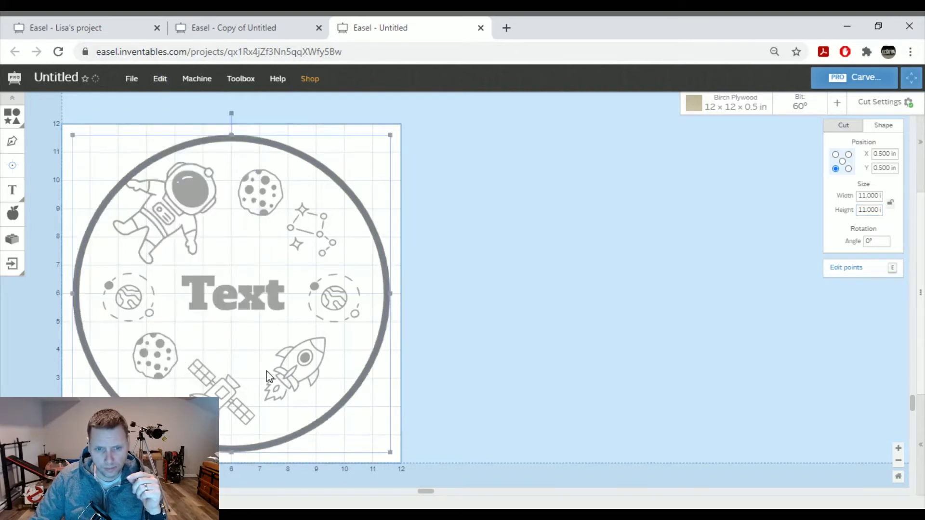
- Enlarge the circle to about 11.3 in across and center it on the material again
left_click_drag(391, 452, 399, 460)
left_click(161, 83)
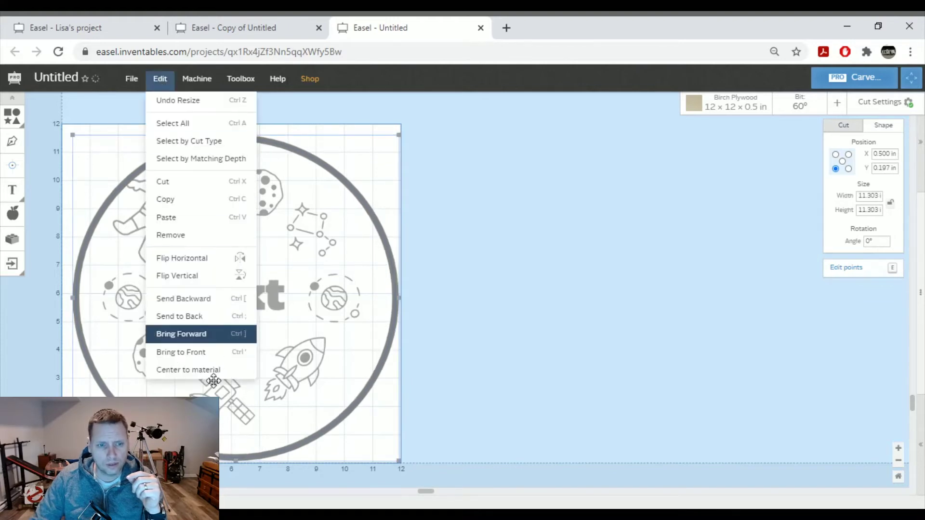
left_click(220, 370)
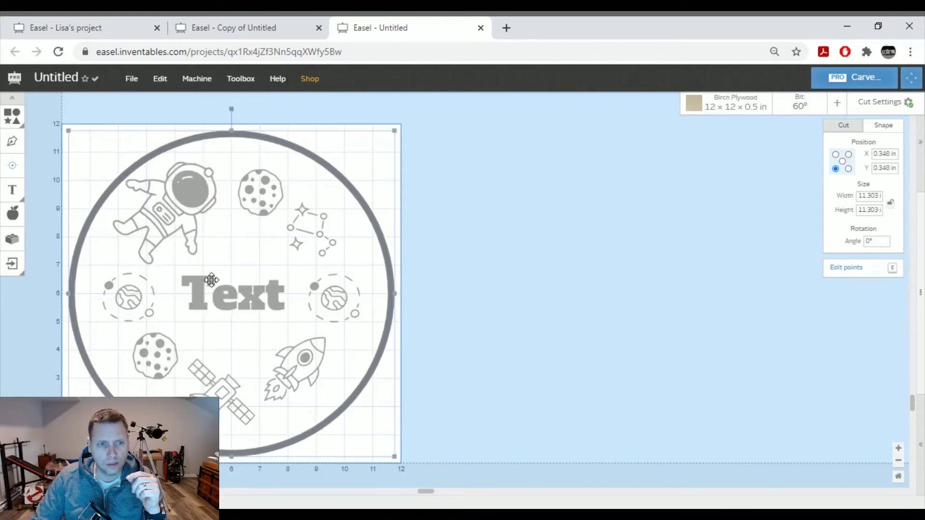
- Move the space artwork slightly inside the circle to about X 1.64 in, Y 1.26 in, and view the full 3D preview
left_click(307, 358)
left_click_drag(306, 358, 308, 359)
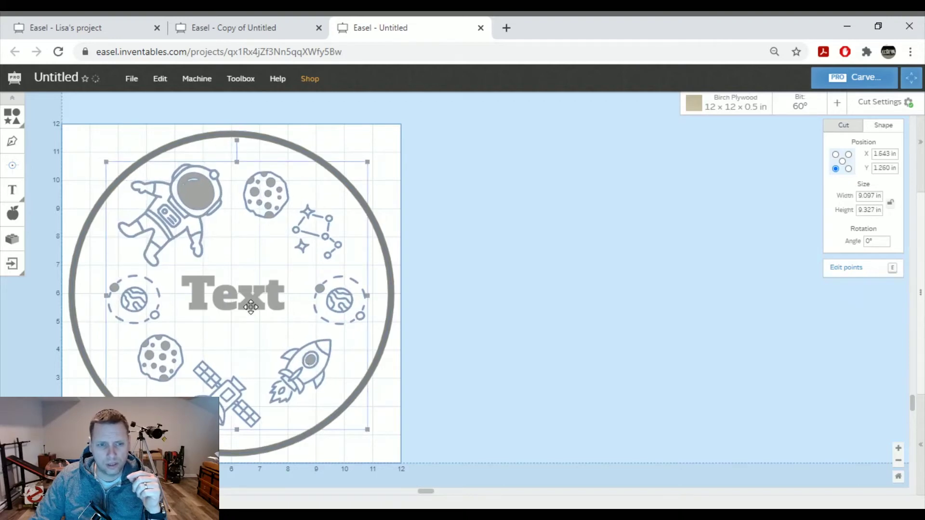
left_click(922, 417)
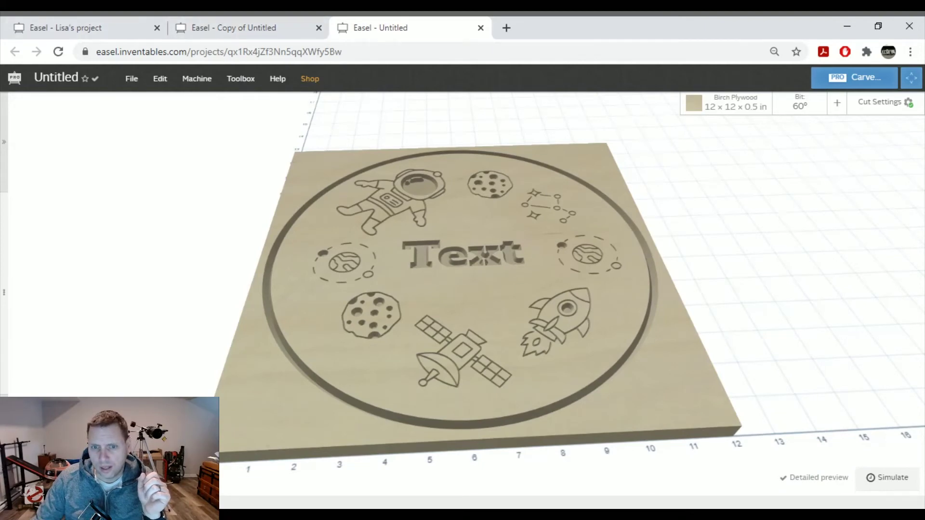
- Set the circle's cut depth to the full 0.5 in and check the cut in the 3D preview
left_click(5, 162)
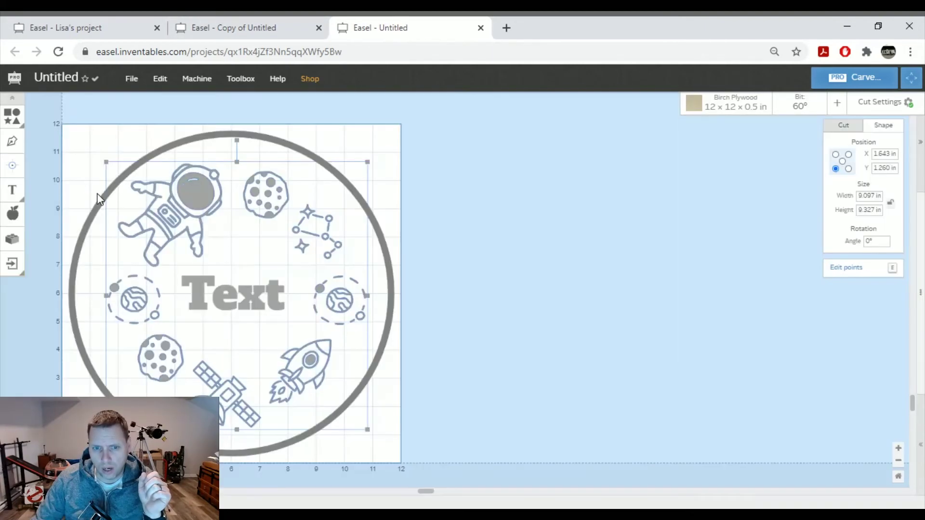
left_click(379, 238)
left_click(845, 126)
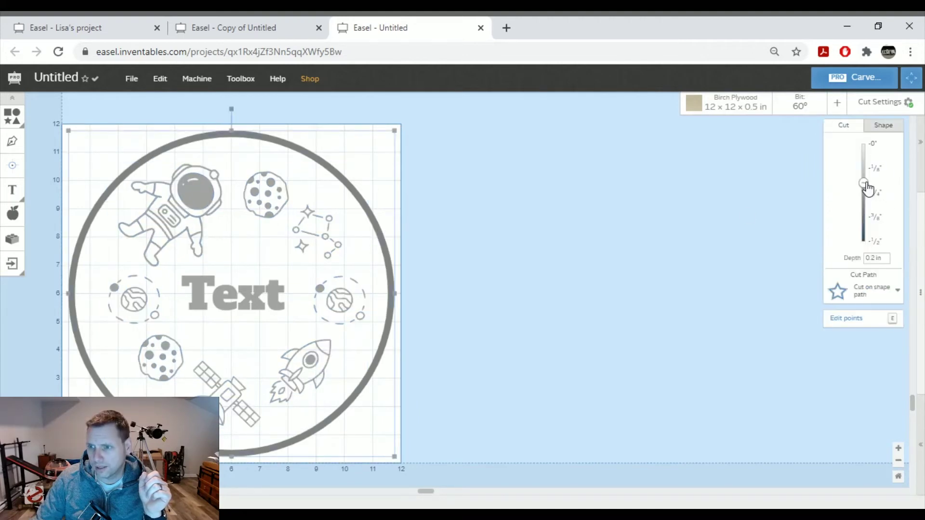
left_click_drag(867, 189, 863, 241)
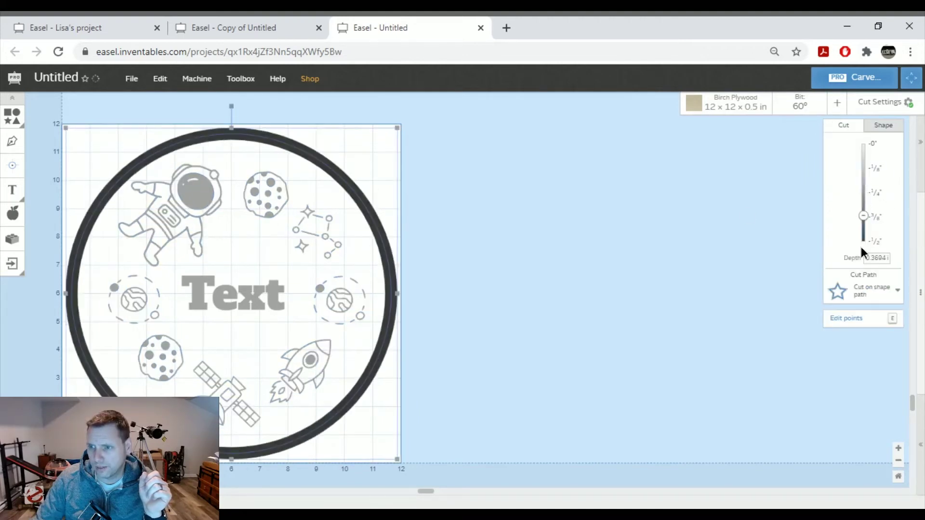
left_click(920, 419)
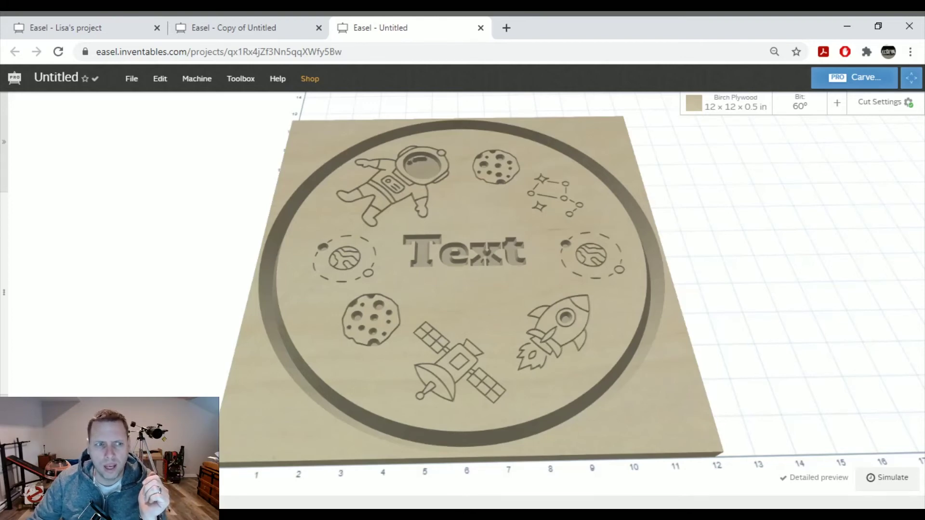
left_click(5, 174)
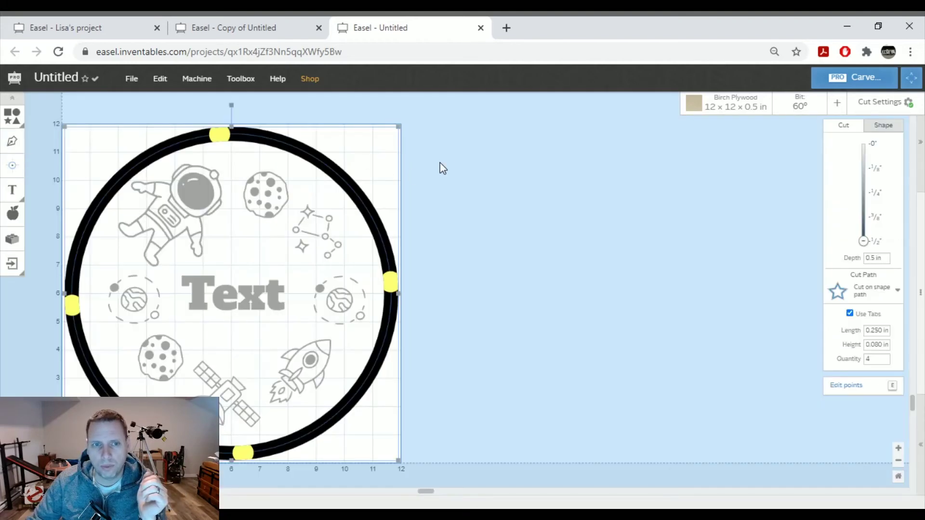
- Make a copy of the whole project
left_click(499, 163)
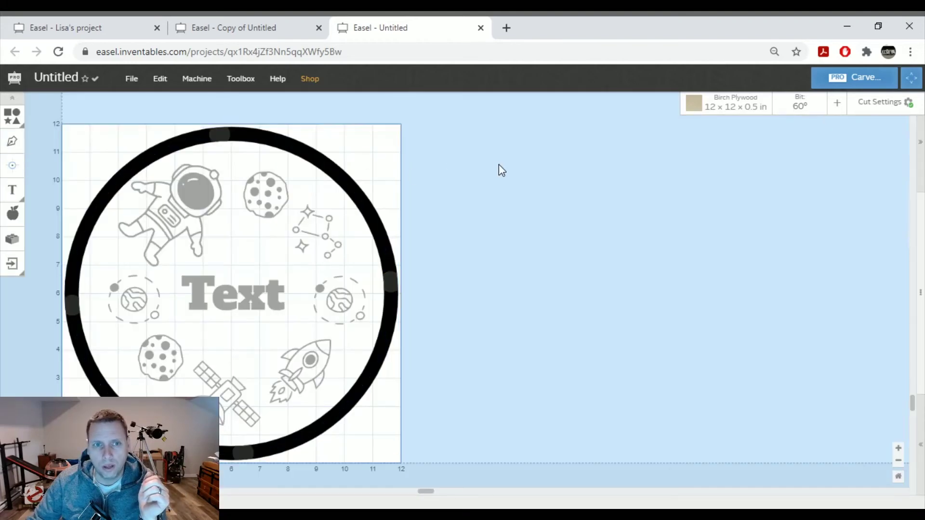
left_click(167, 90)
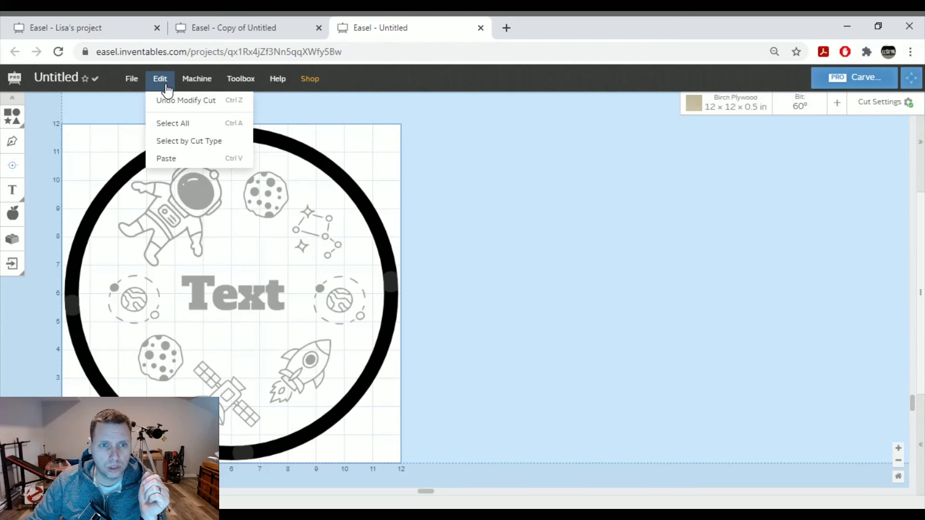
left_click(135, 81)
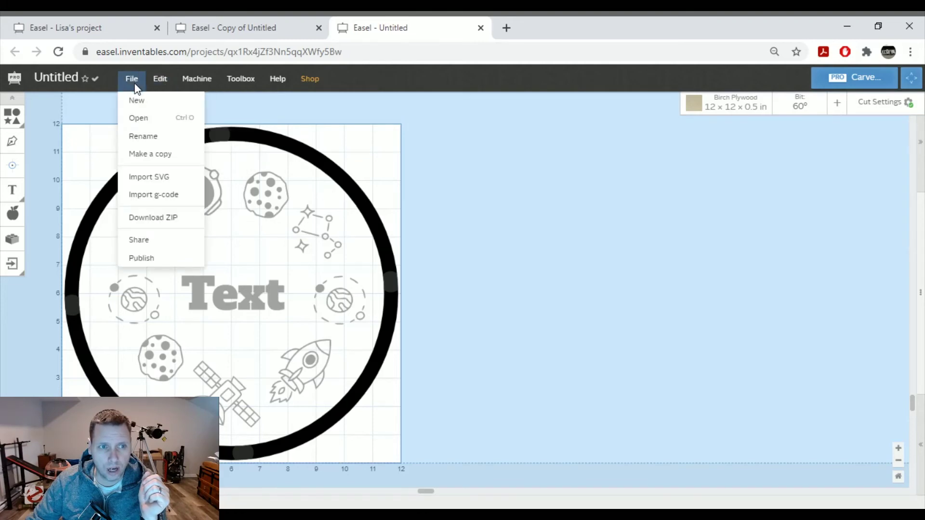
left_click(150, 155)
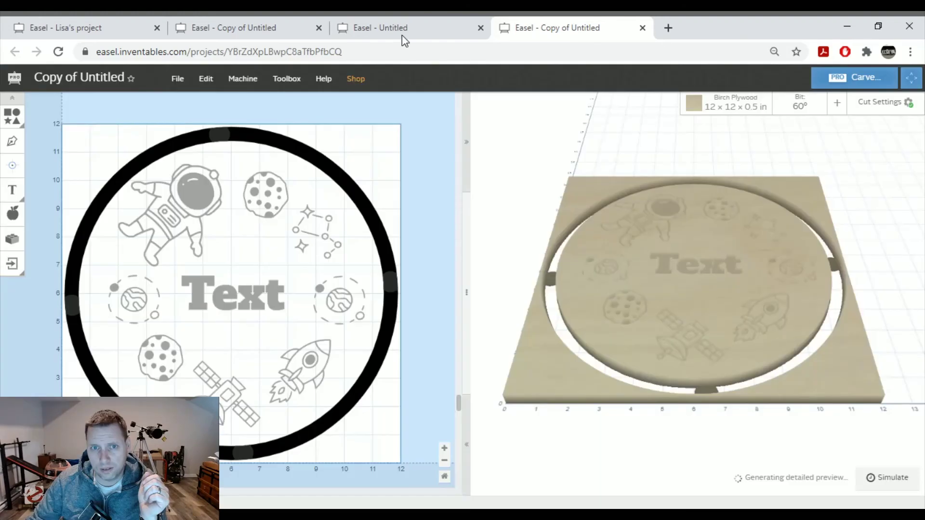
- Delete the outer circle from the original Untitled project
left_click(403, 24)
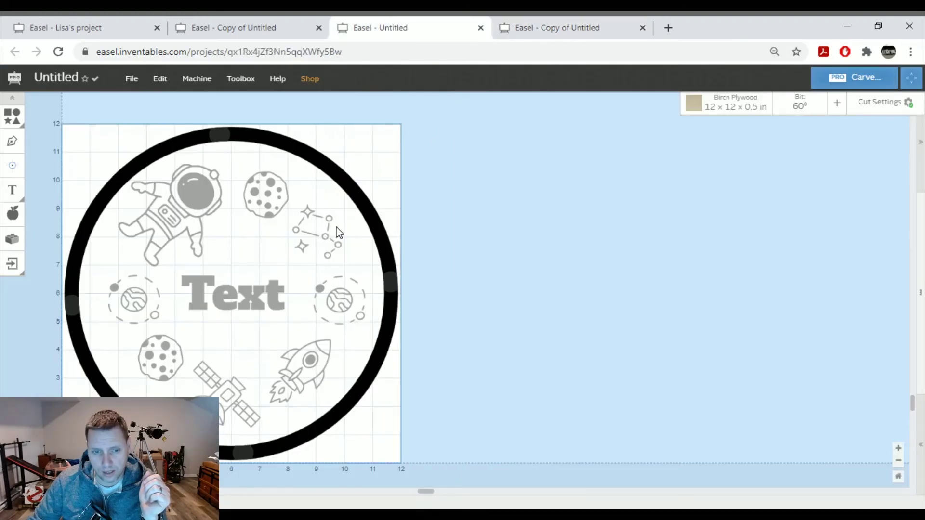
left_click(377, 218)
key("Right")
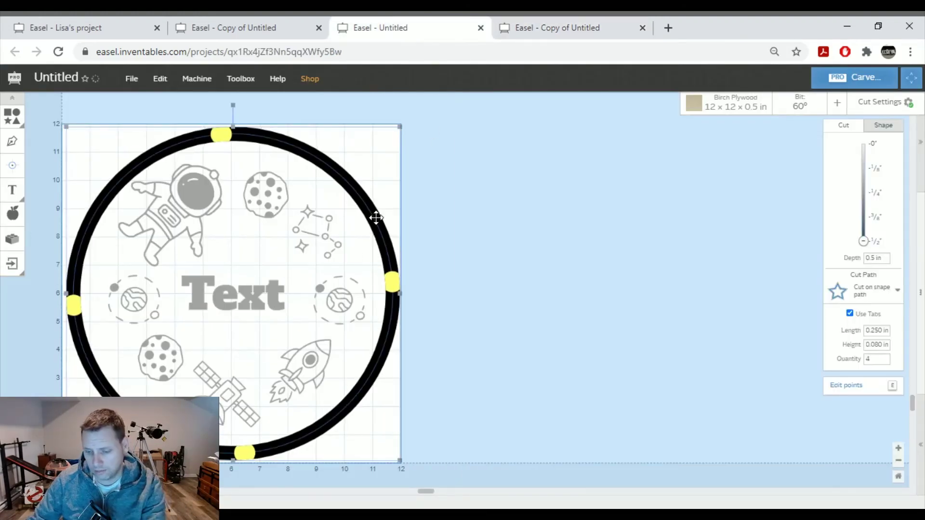
key("Delete")
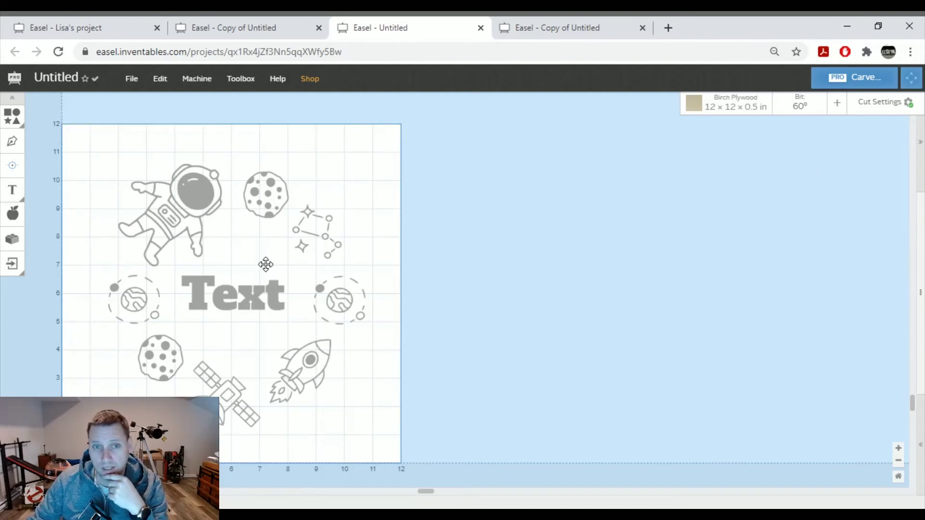
- Delete the space artwork and the text from the copied project, keeping only the circle
left_click(526, 33)
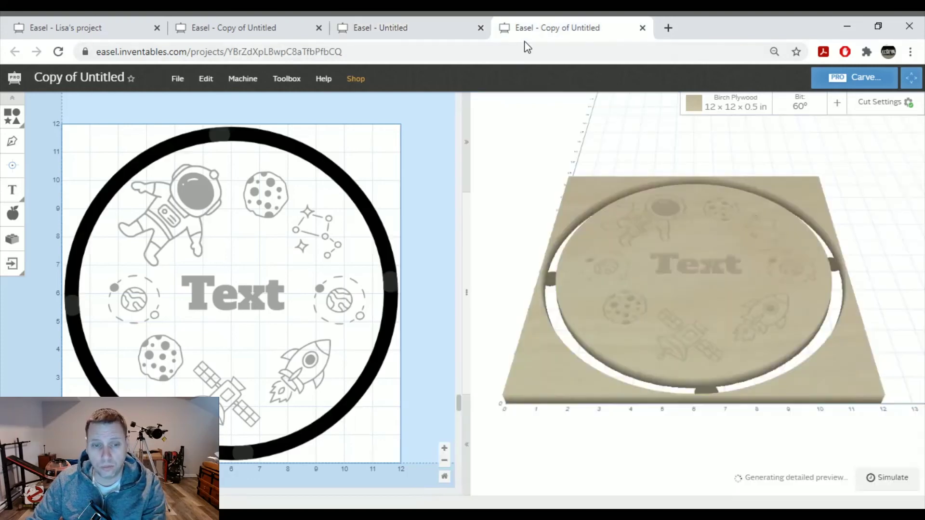
left_click(277, 209)
key("Delete")
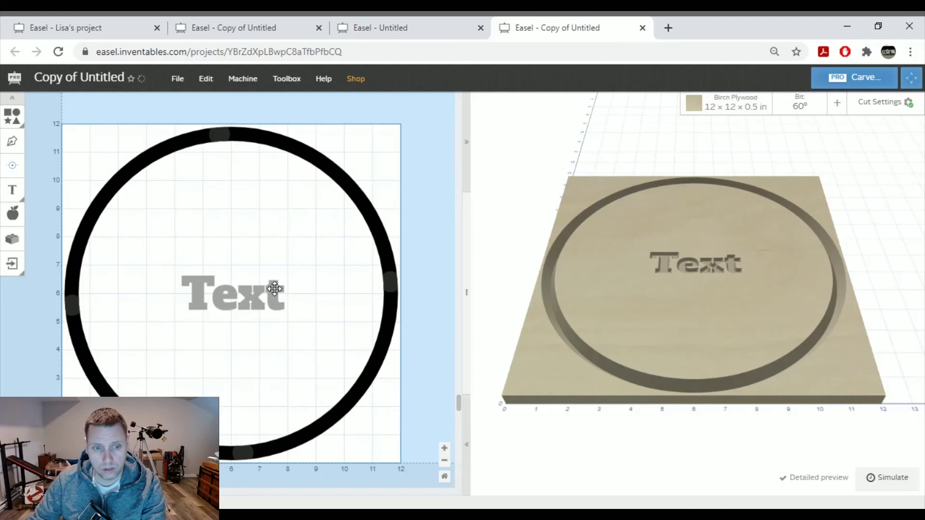
left_click(274, 290)
key("Delete")
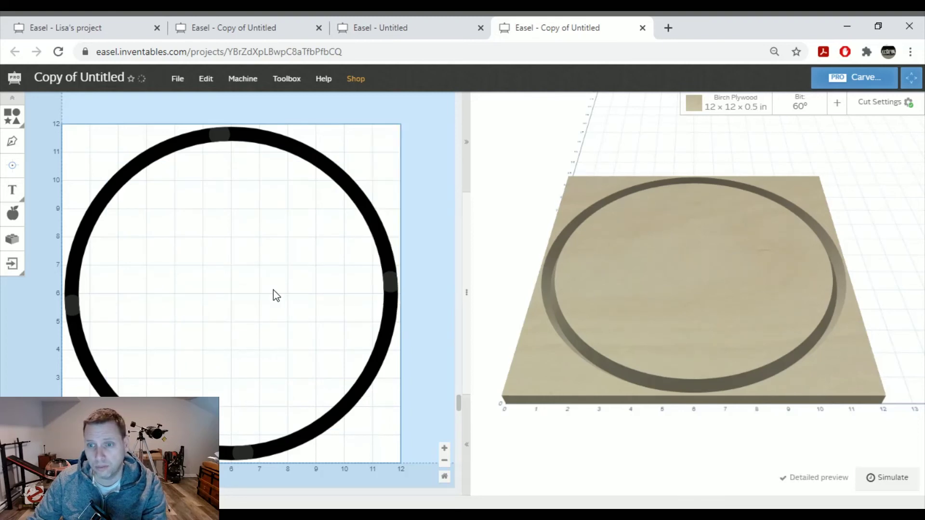
- Set the copied project's bit to the 1/4 in end mill and return to the original Untitled project
left_click(800, 105)
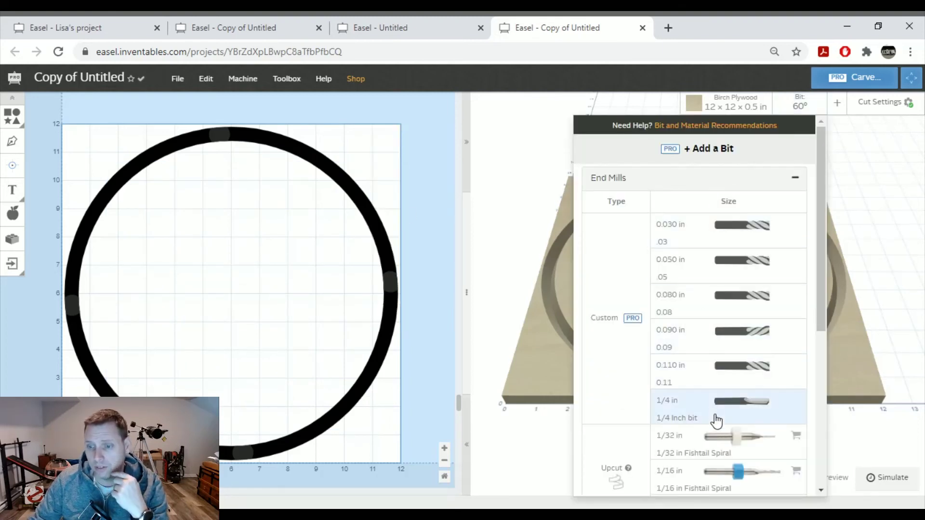
left_click(716, 417)
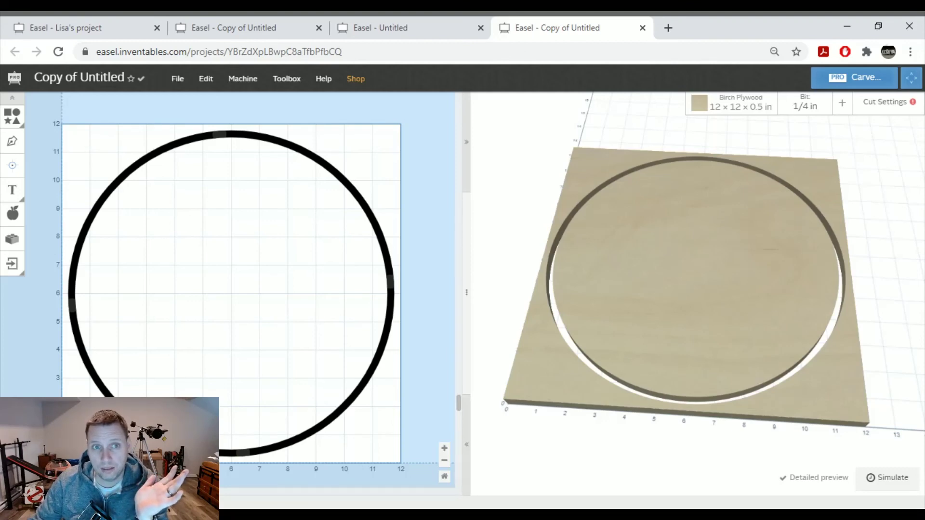
left_click(421, 28)
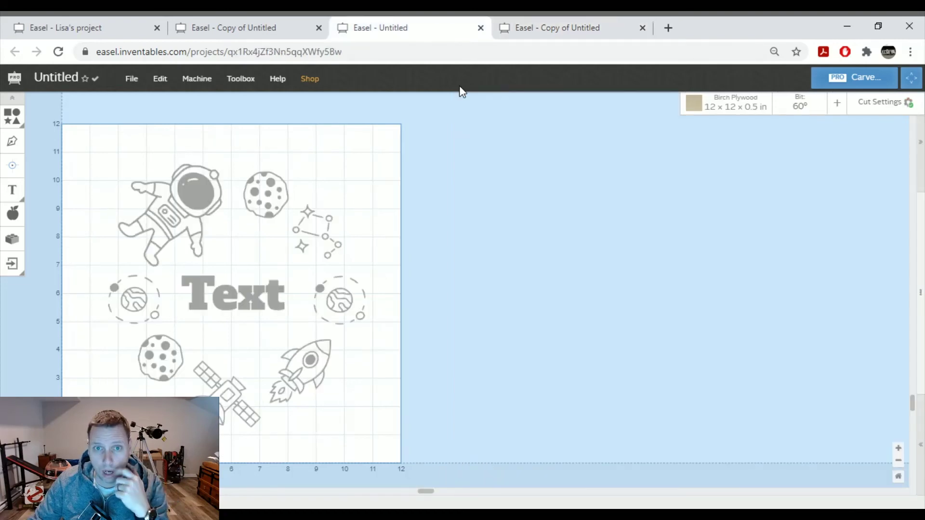